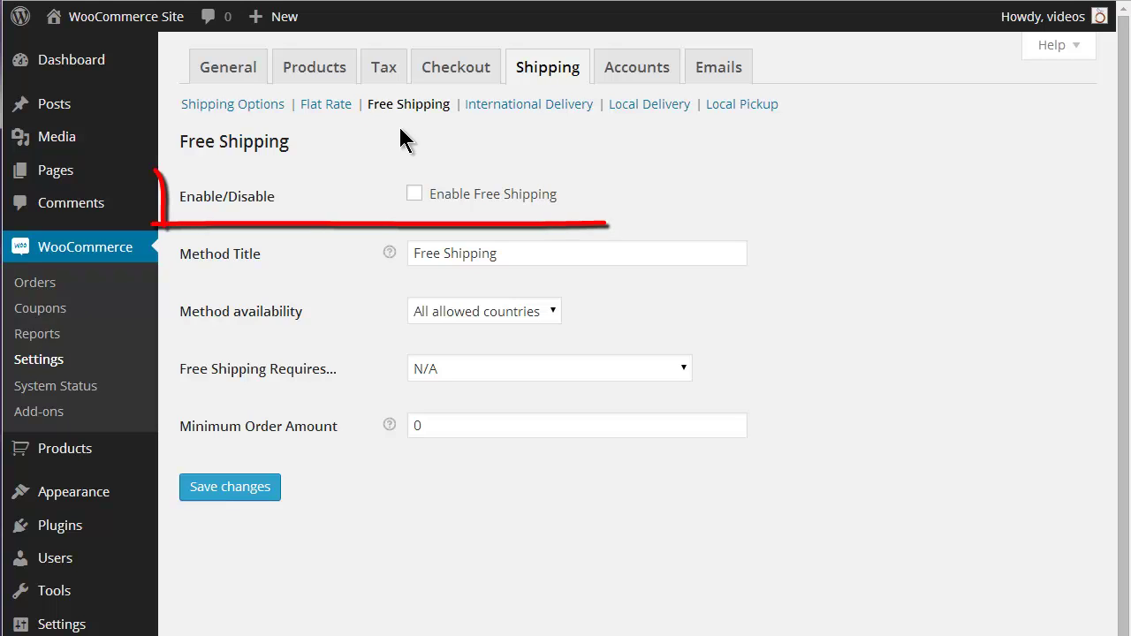
Enable the Free Shipping method and change its method title to 'Ship Free'
{"action": "left_click", "coordinate": [416, 195]}
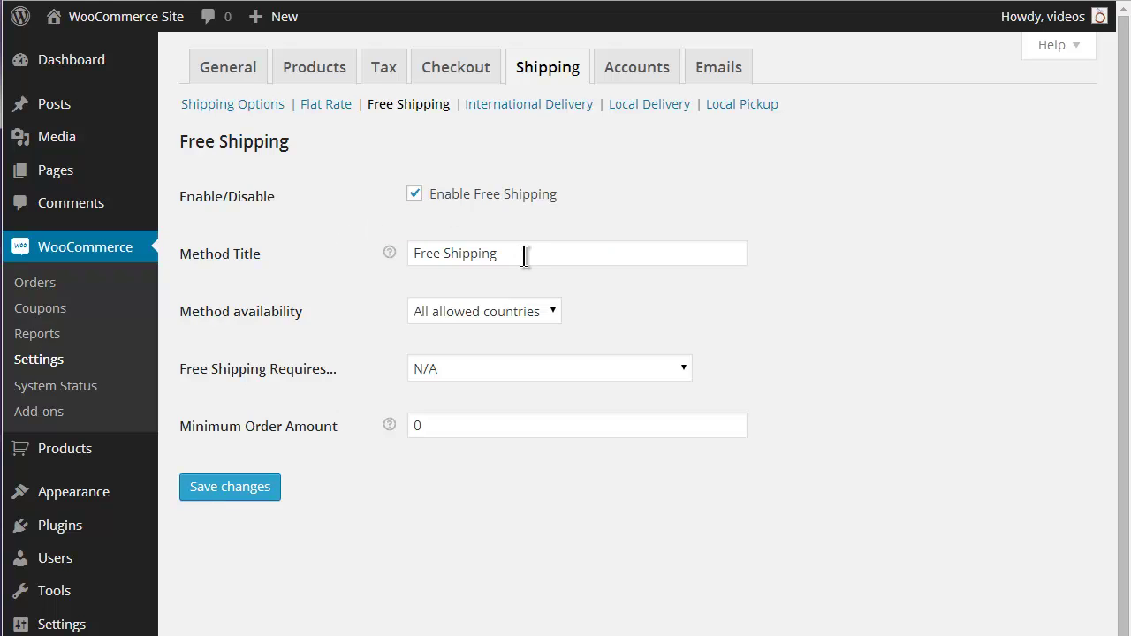
{"action": "left_click_drag", "start_coordinate": [518, 253], "coordinate": [328, 244]}
{"action": "type", "text": "Ship Free"}
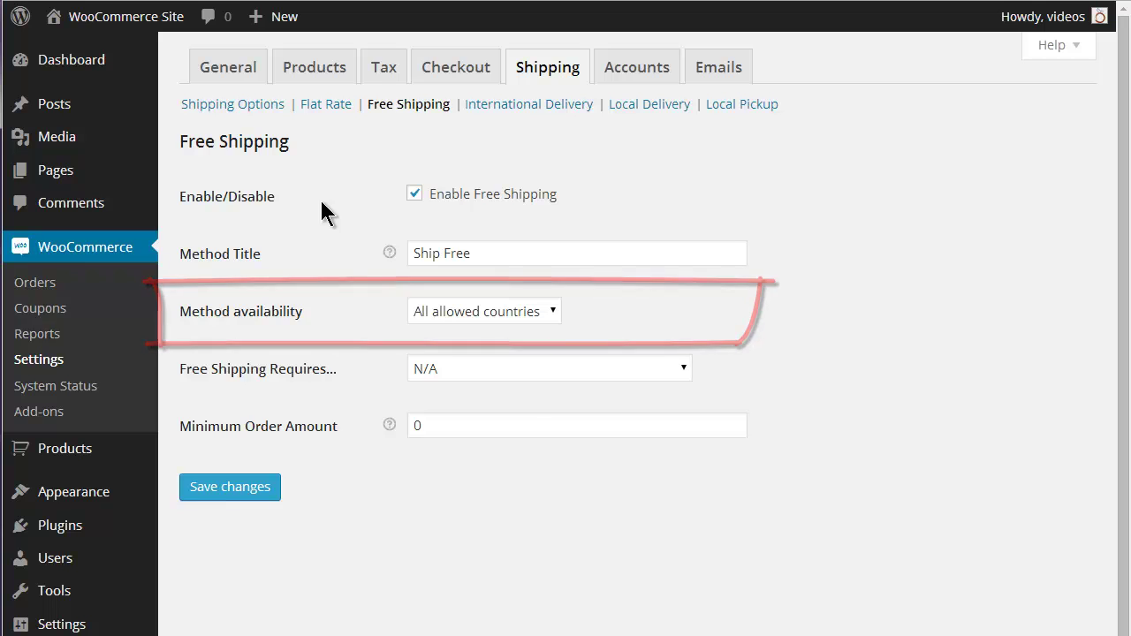
{"action": "left_click", "coordinate": [549, 314]}
{"action": "left_click", "coordinate": [482, 353]}
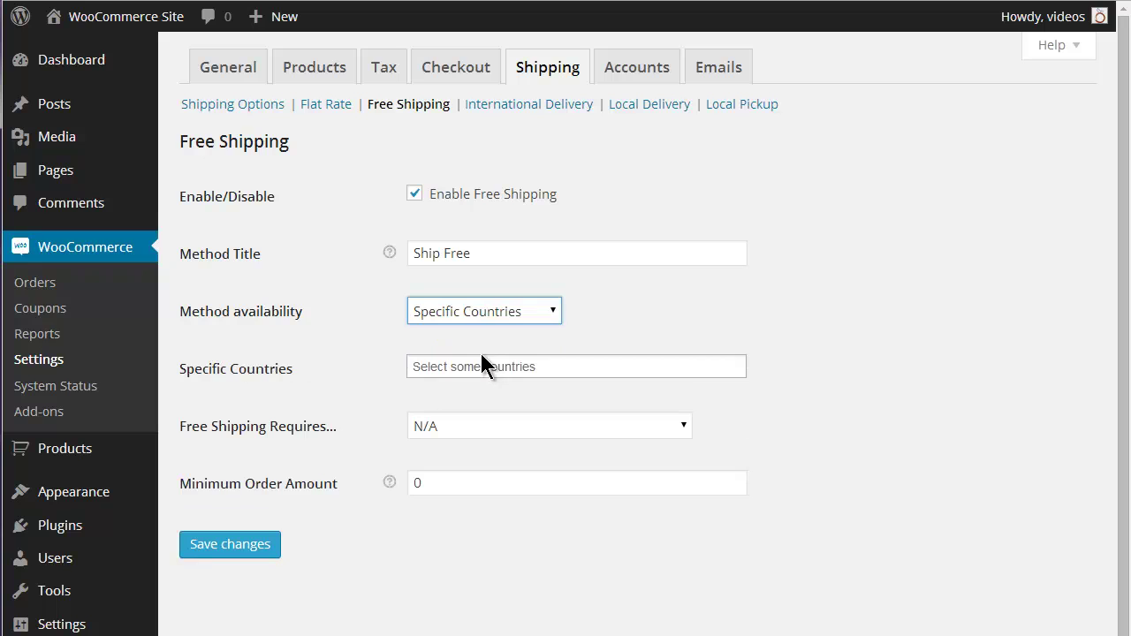
{"action": "left_click", "coordinate": [479, 365]}
{"action": "type", "text": "un"}
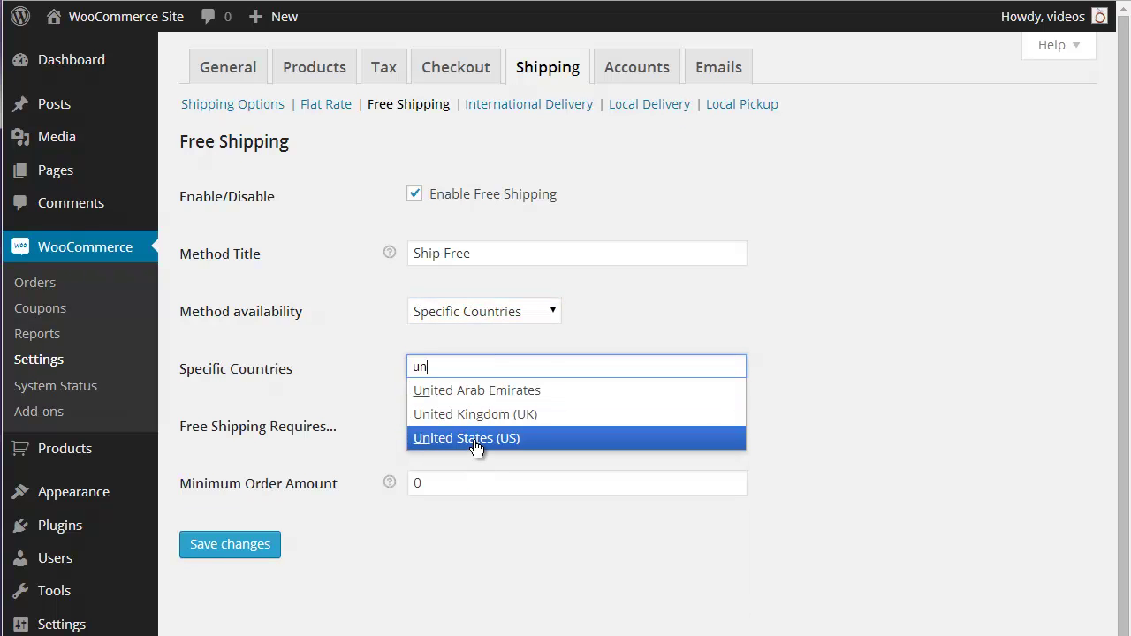
{"action": "left_click", "coordinate": [476, 440]}
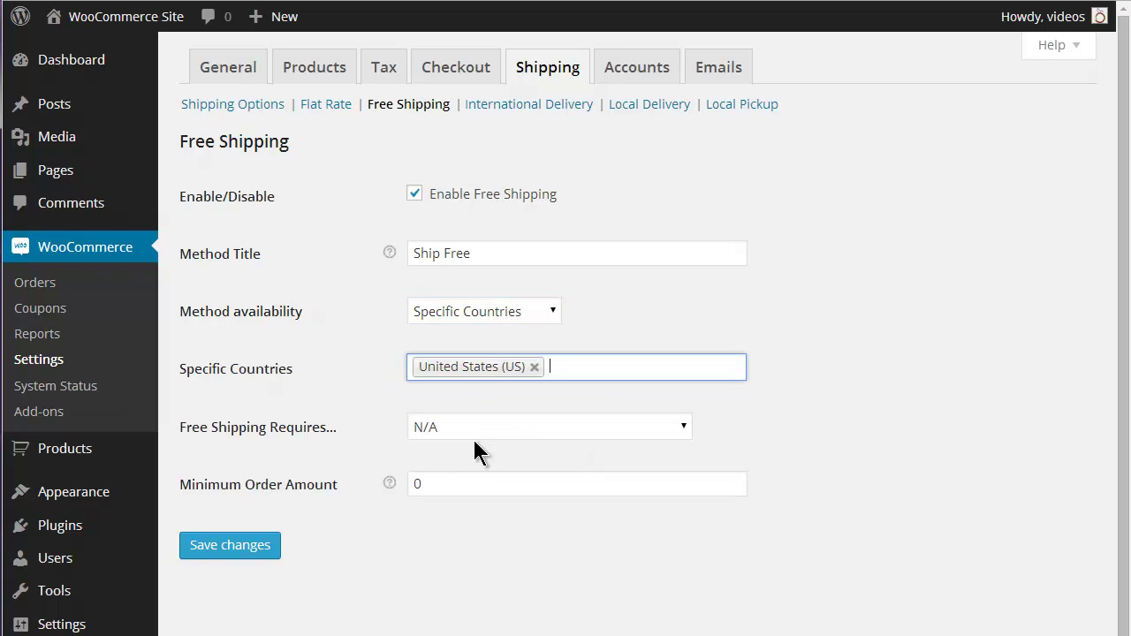
{"action": "left_click", "coordinate": [605, 310]}
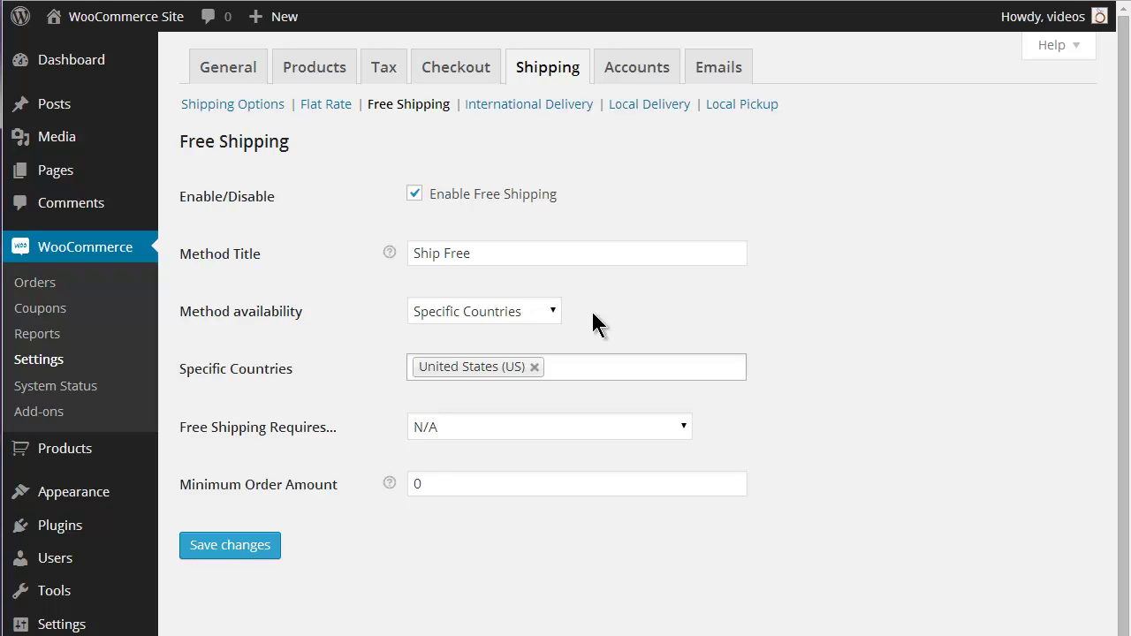
{"action": "left_click", "coordinate": [551, 311]}
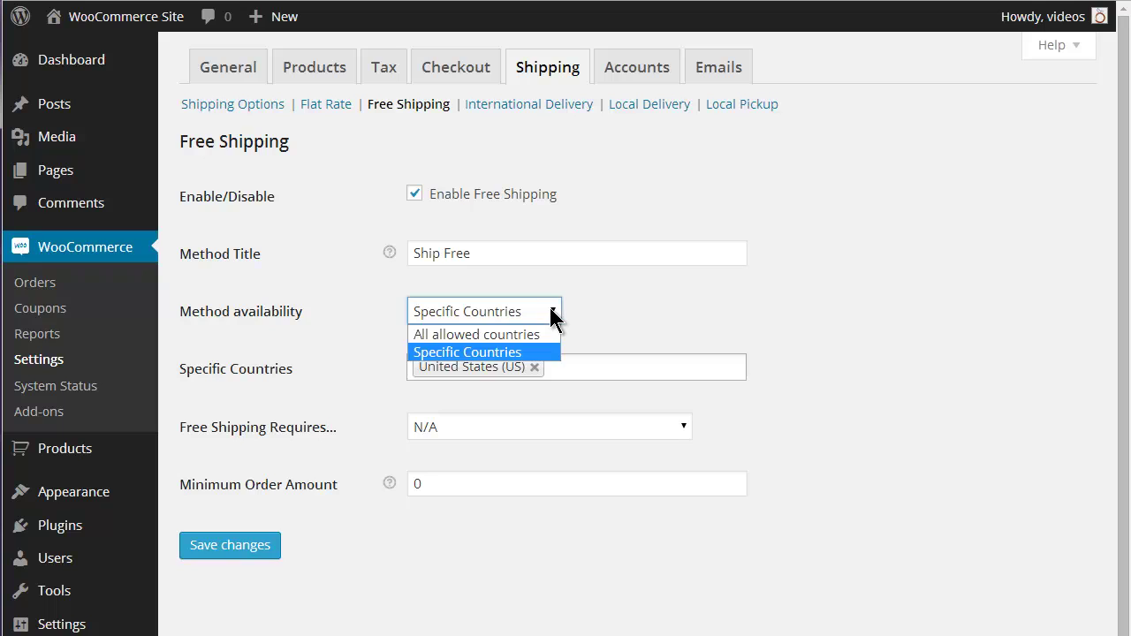
{"action": "left_click", "coordinate": [504, 334]}
{"action": "left_click", "coordinate": [631, 296]}
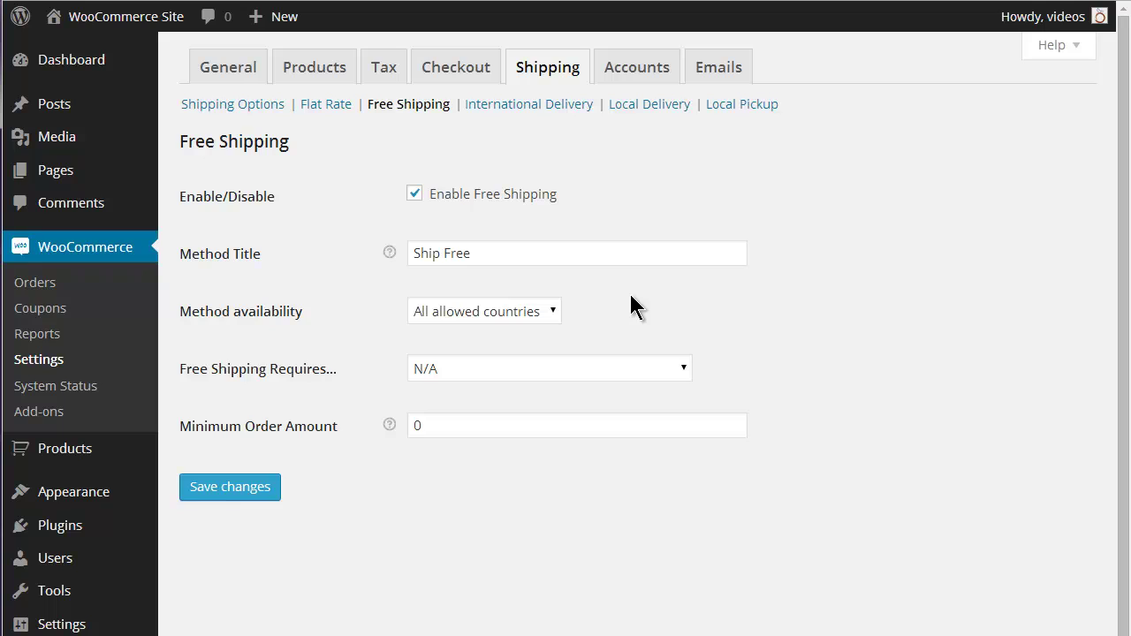
{"action": "left_click", "coordinate": [682, 369]}
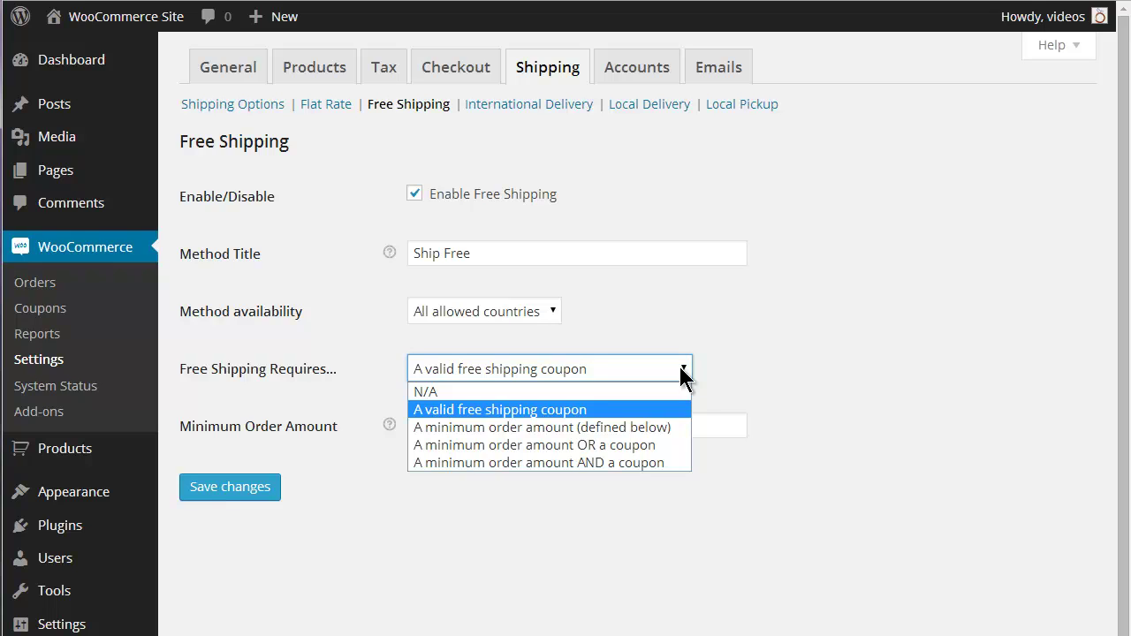
Make free shipping require a minimum order amount of 40.00 and save the settings
{"action": "left_click", "coordinate": [574, 428]}
{"action": "left_click", "coordinate": [469, 432]}
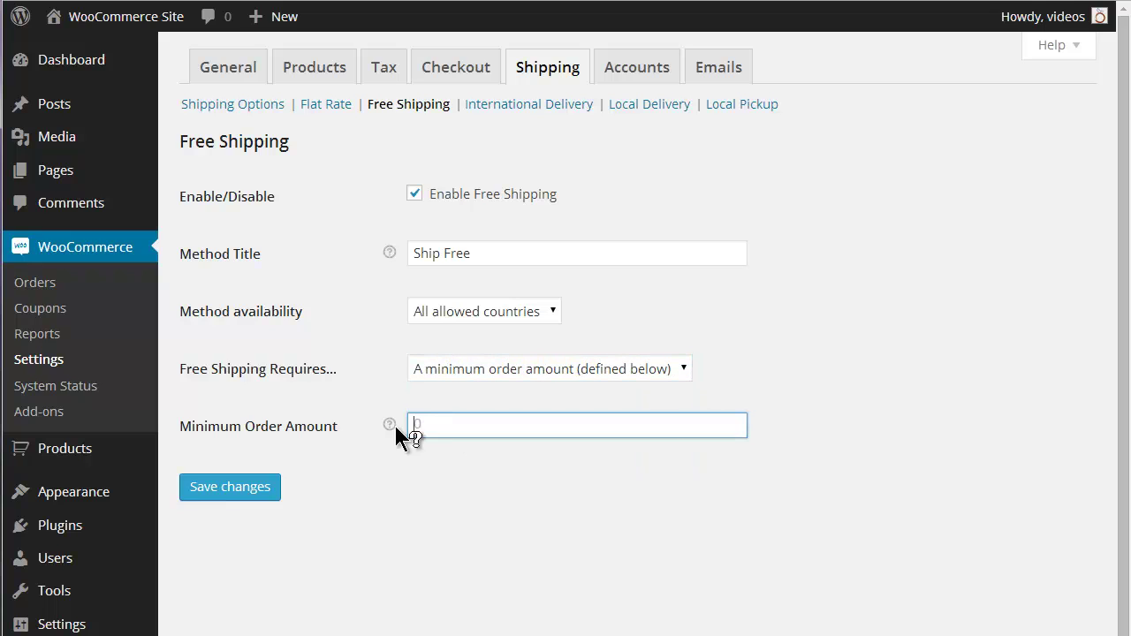
{"action": "type", "text": "40.00"}
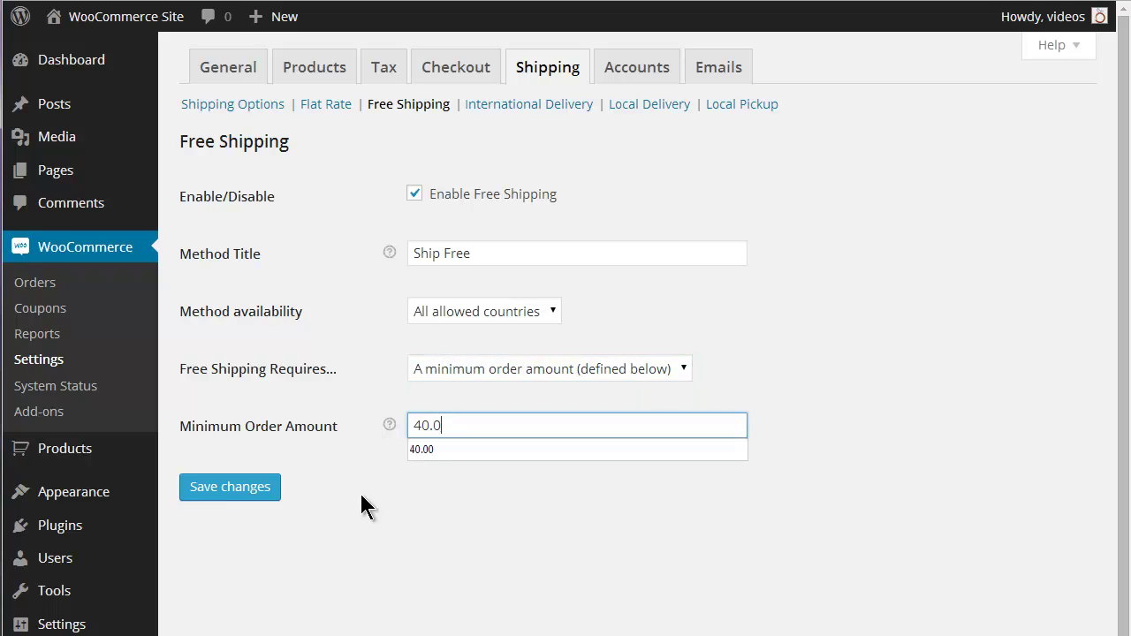
{"action": "left_click", "coordinate": [370, 501]}
{"action": "left_click", "coordinate": [219, 499]}
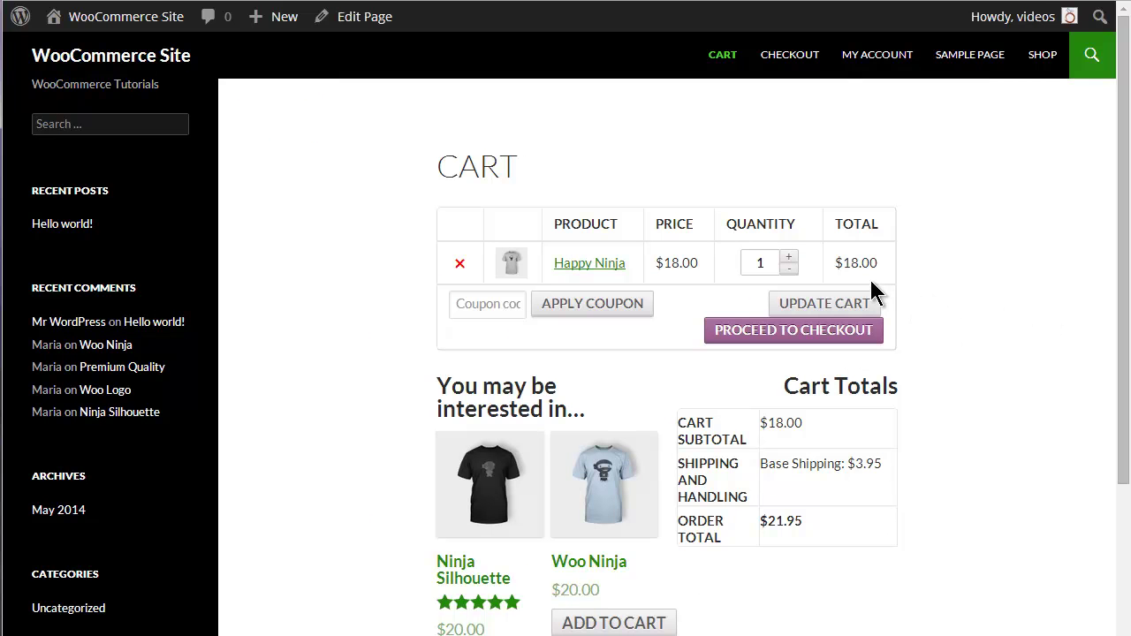
Raise the Happy Ninja quantity to 2, then 3, updating the cart each time
{"action": "left_click", "coordinate": [789, 256]}
{"action": "left_click", "coordinate": [796, 305]}
{"action": "scroll", "coordinate": [795, 265], "scroll_direction": "down", "scroll_amount": 1}
{"action": "left_click", "coordinate": [791, 255]}
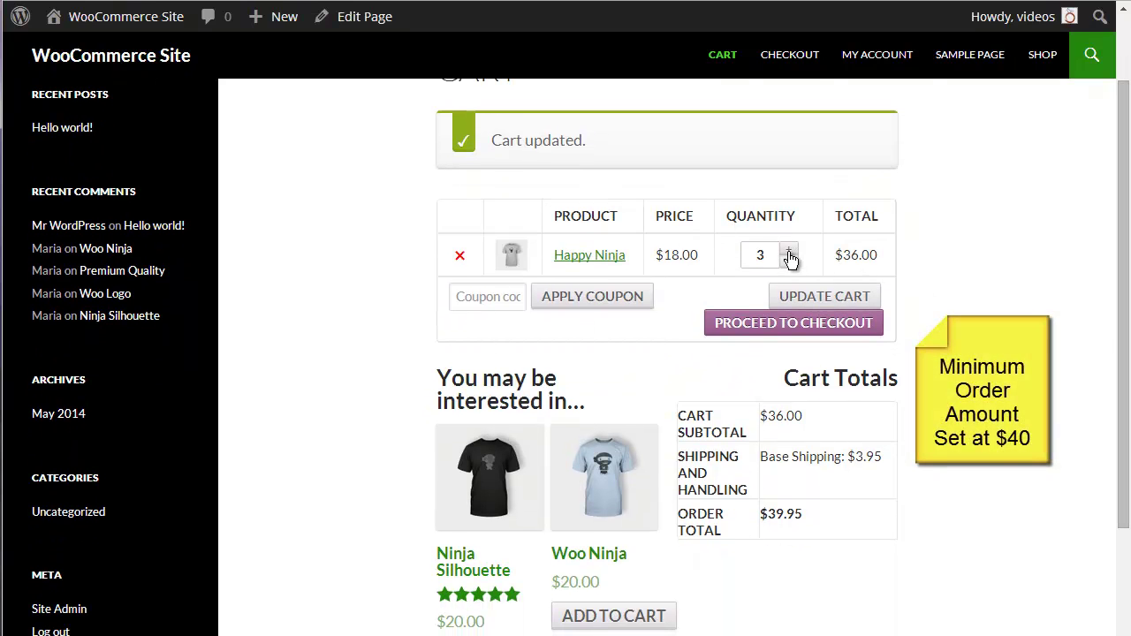
{"action": "left_click", "coordinate": [785, 297]}
{"action": "left_click_drag", "start_coordinate": [1122, 314], "coordinate": [1125, 378]}
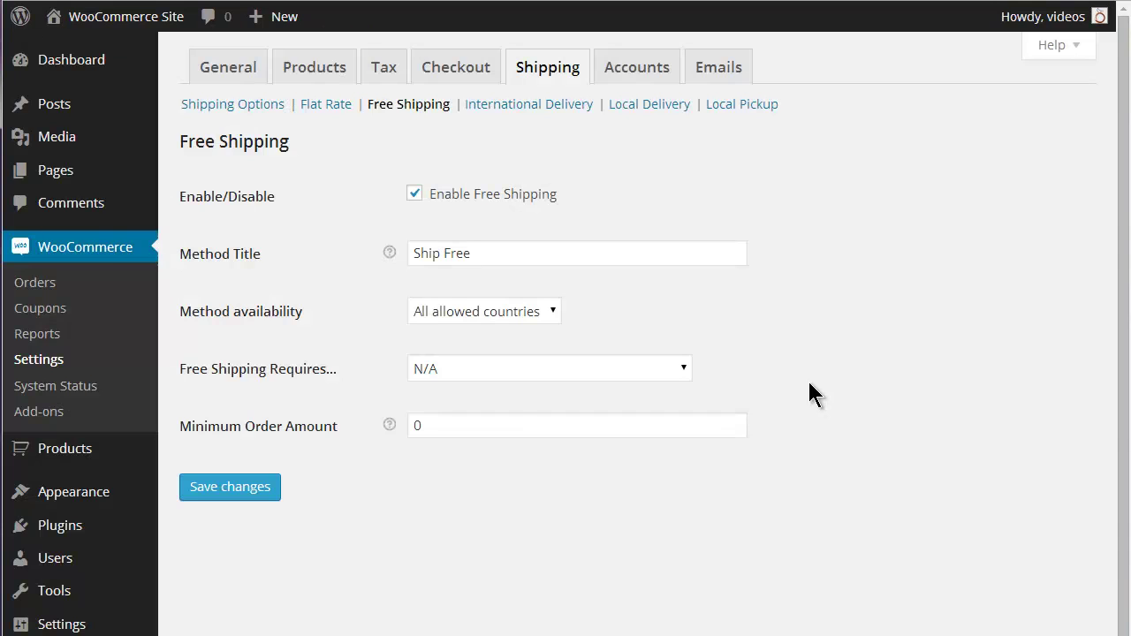
Enable Flat Rate shipping with a 3.95 cost per order and save
{"action": "left_click", "coordinate": [324, 105]}
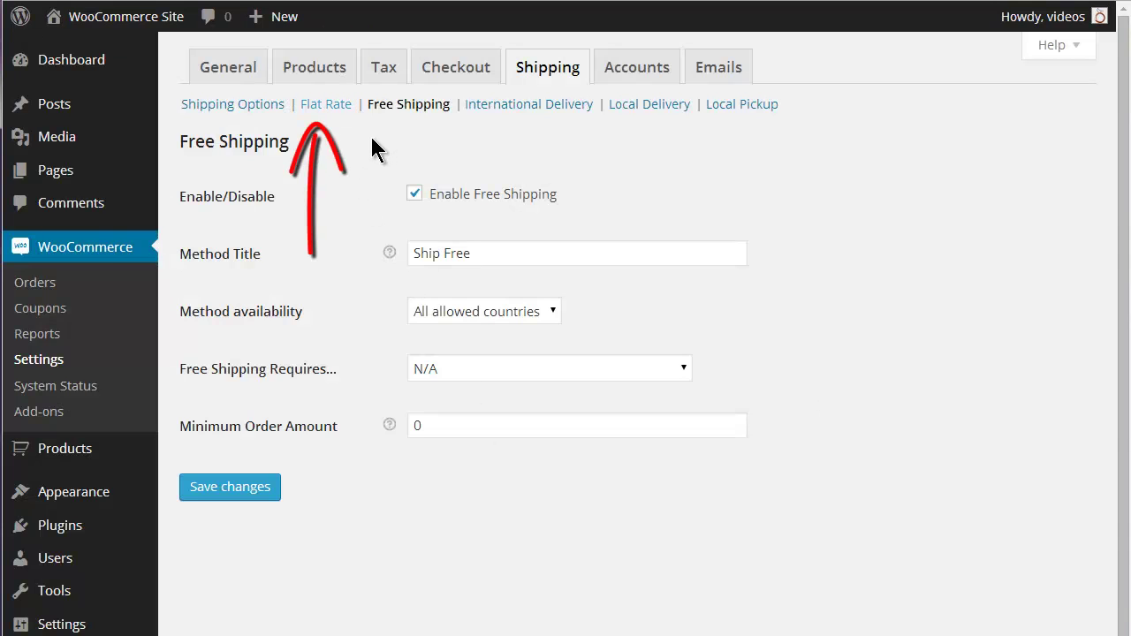
{"action": "left_click", "coordinate": [411, 227]}
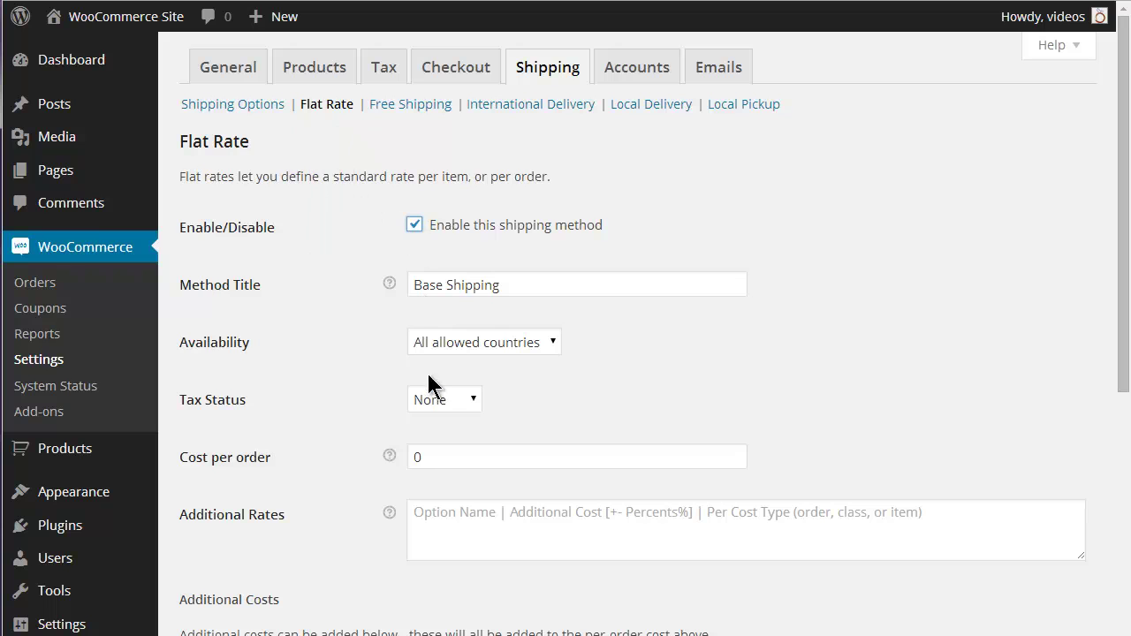
{"action": "double_click", "coordinate": [442, 457]}
{"action": "type", "text": "3.95"}
{"action": "left_click_drag", "start_coordinate": [1125, 296], "coordinate": [1120, 608]}
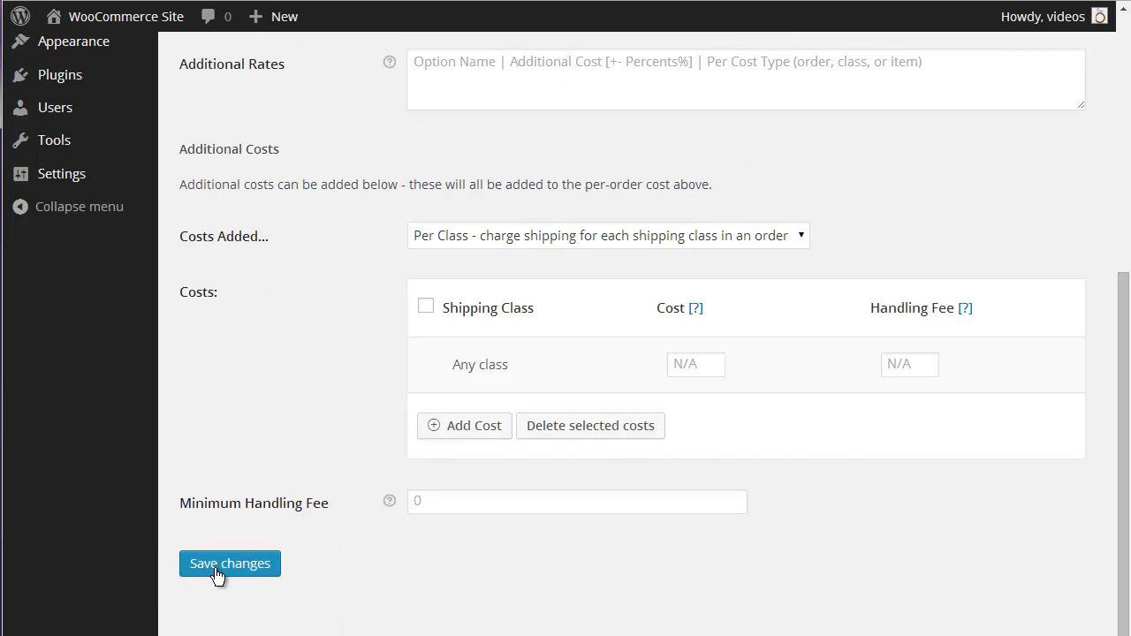
{"action": "left_click", "coordinate": [203, 570]}
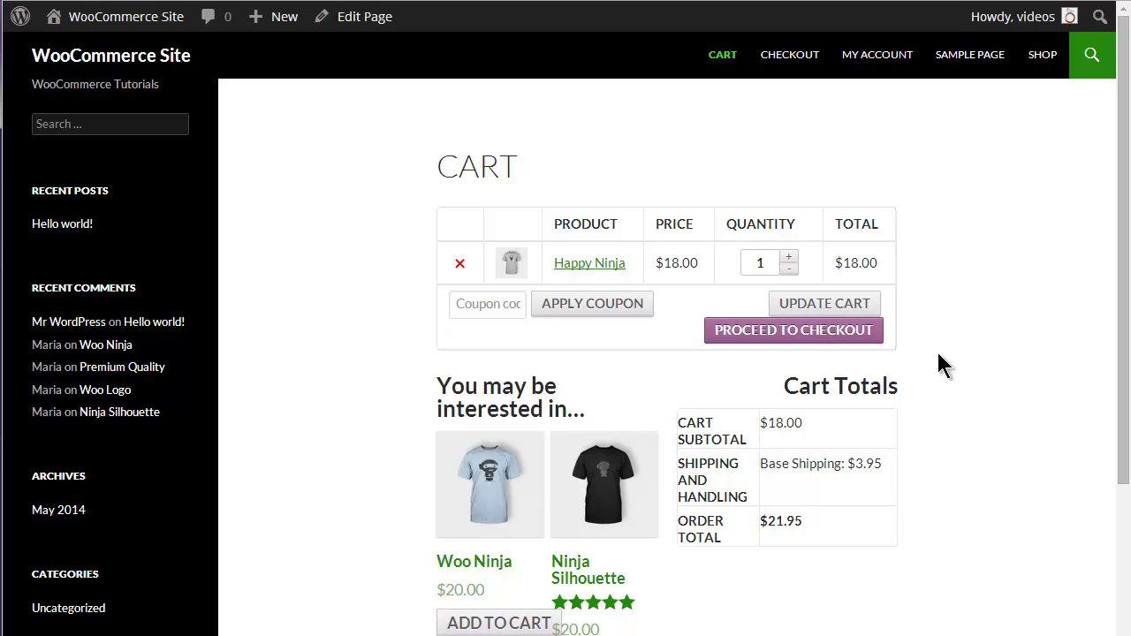
Apply the suggested shipping coupon code to the cart
{"action": "left_click", "coordinate": [479, 307]}
{"action": "key", "text": "Down"}
{"action": "key", "text": "Return"}
{"action": "left_click", "coordinate": [593, 304]}
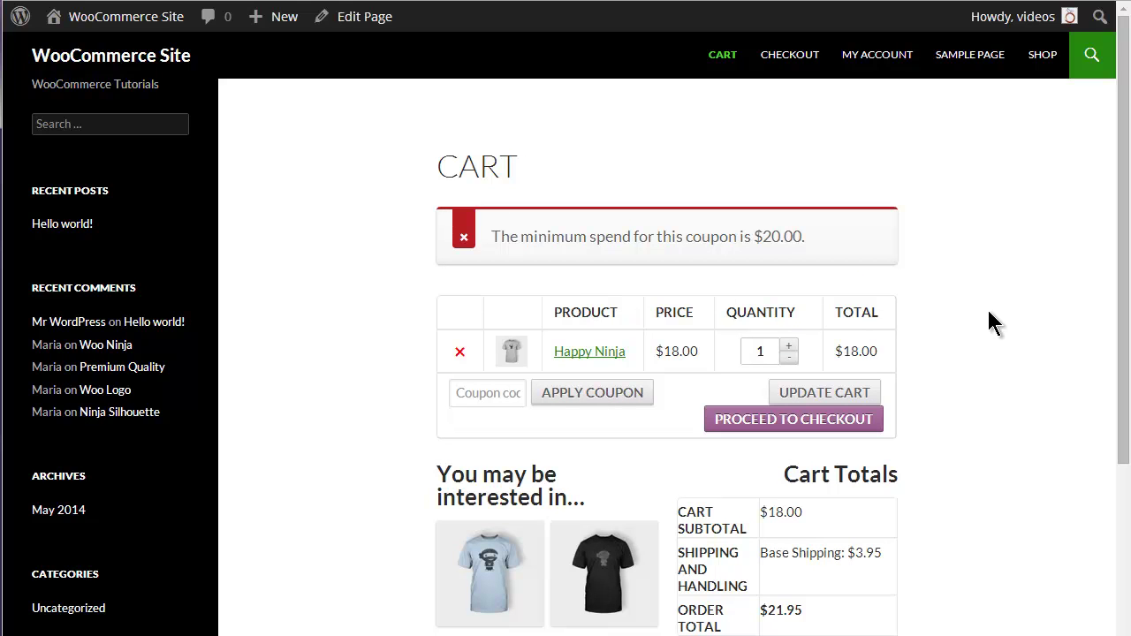
Raise Happy Ninja to quantity 2 and update the cart to meet the $20 coupon minimum
{"action": "left_click", "coordinate": [788, 346]}
{"action": "left_click", "coordinate": [794, 390]}
{"action": "left_click_drag", "start_coordinate": [1121, 376], "coordinate": [1122, 494]}
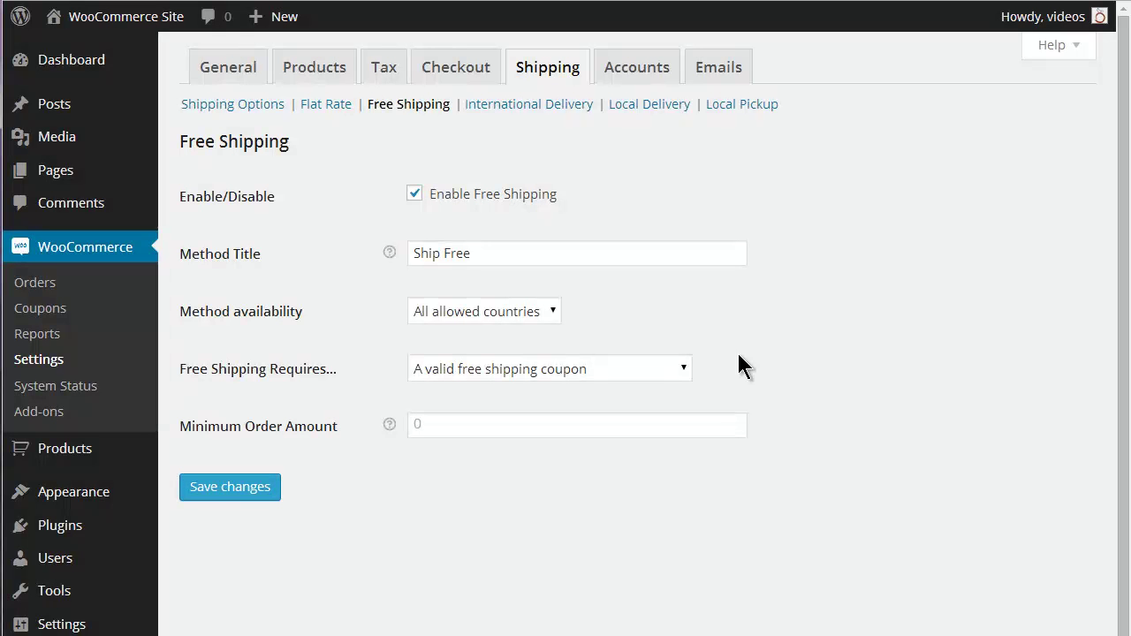
Set Free Shipping Requires to 'A minimum order amount (defined below)' with 40.00, and save
{"action": "left_click", "coordinate": [678, 371]}
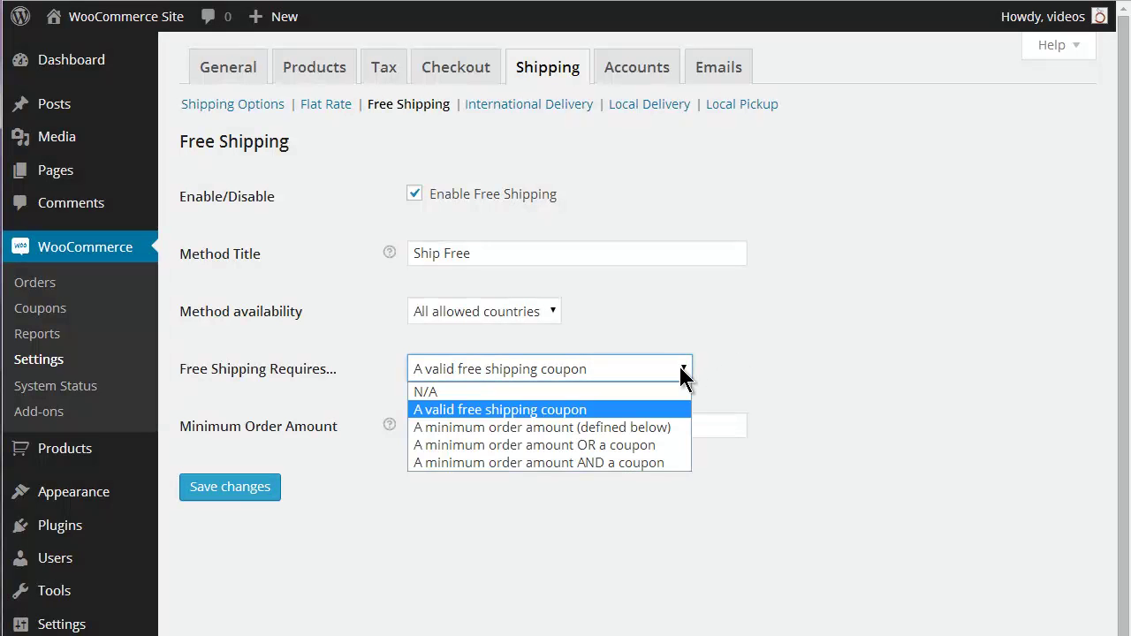
{"action": "left_click", "coordinate": [575, 428]}
{"action": "left_click", "coordinate": [468, 429]}
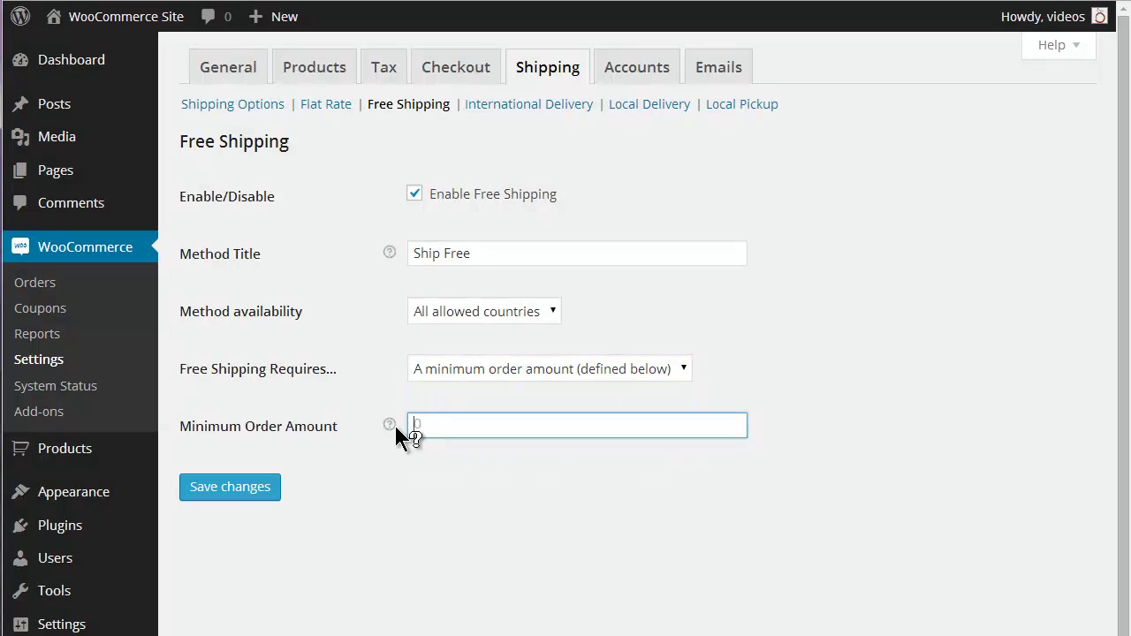
{"action": "type", "text": "40.00"}
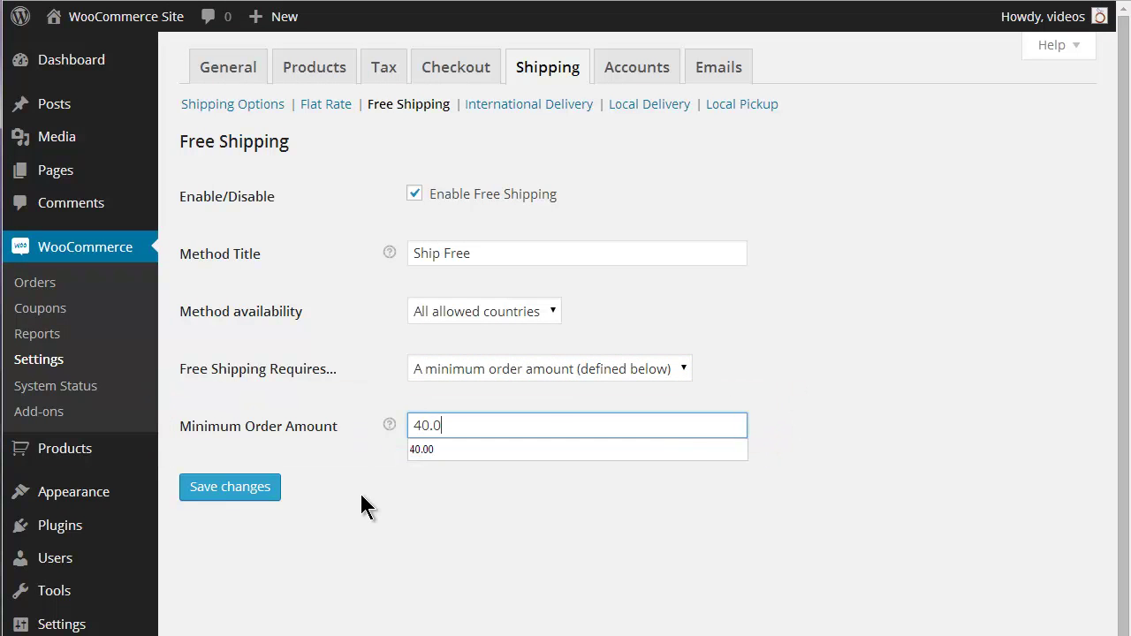
{"action": "left_click", "coordinate": [221, 494]}
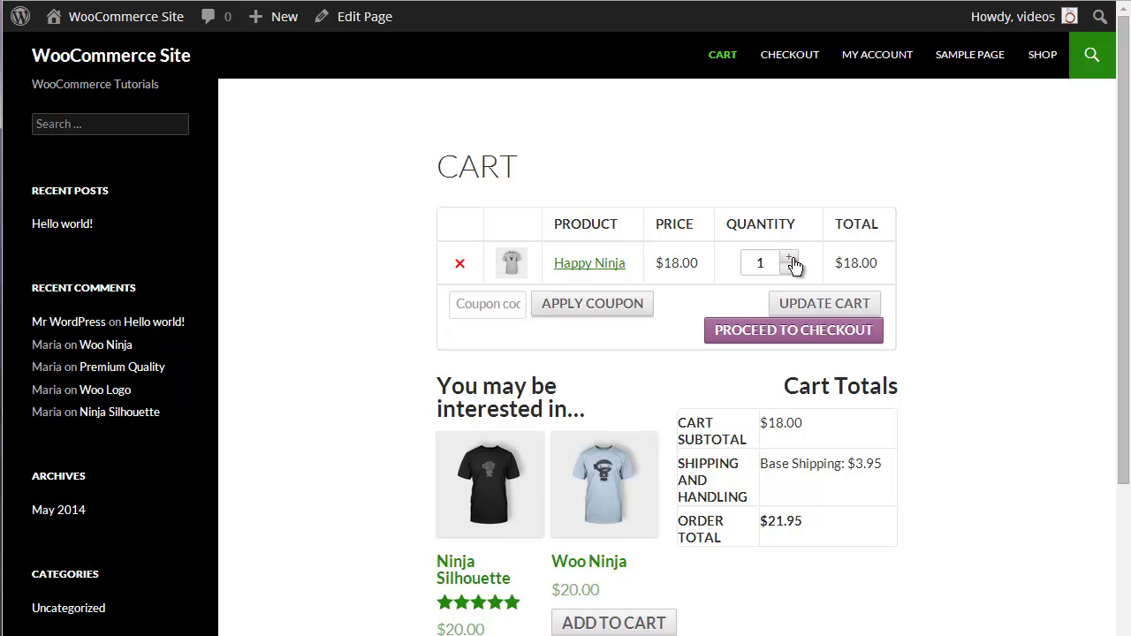
Increase Happy Ninja to 2, then 3, updating the cart to a $54.00 subtotal
{"action": "left_click", "coordinate": [788, 257]}
{"action": "left_click", "coordinate": [795, 305]}
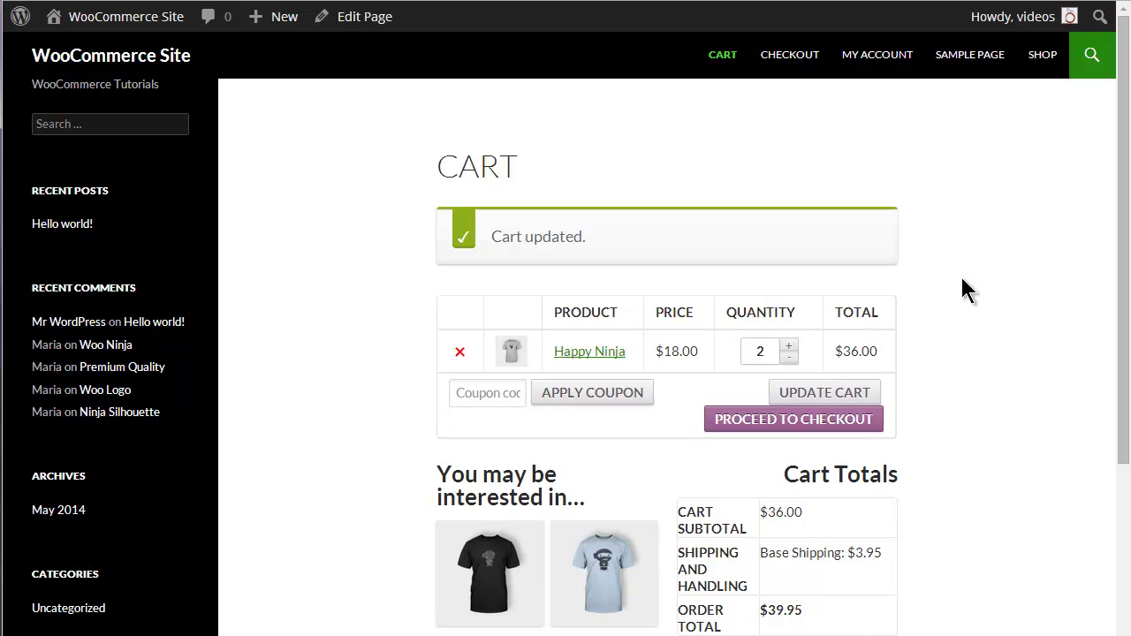
{"action": "left_click_drag", "start_coordinate": [1120, 292], "coordinate": [1113, 348]}
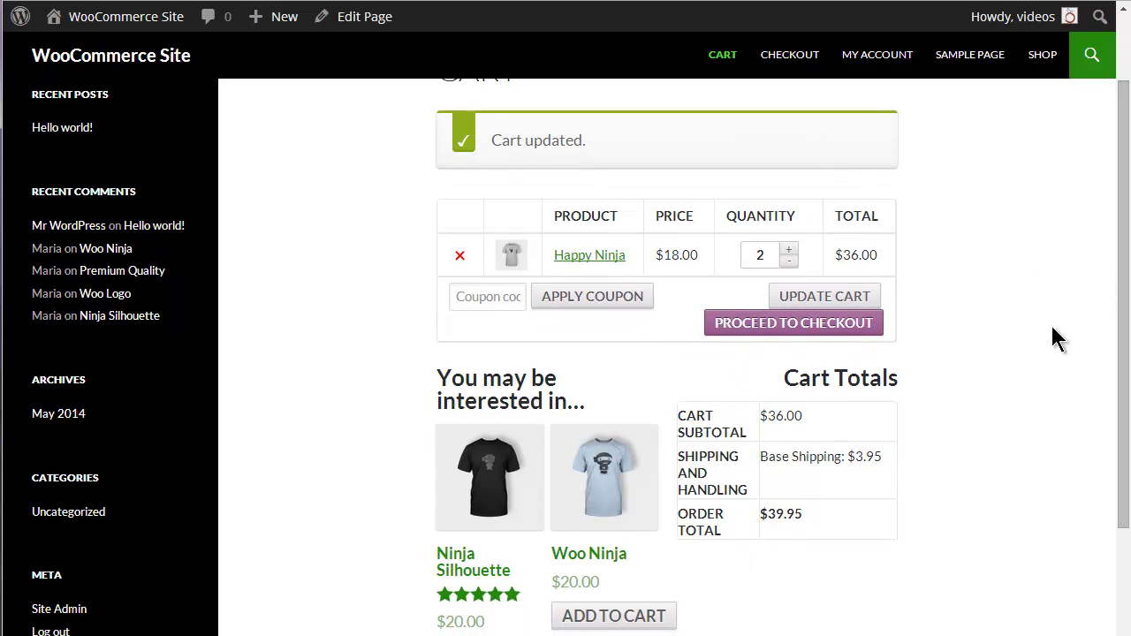
{"action": "left_click", "coordinate": [789, 251]}
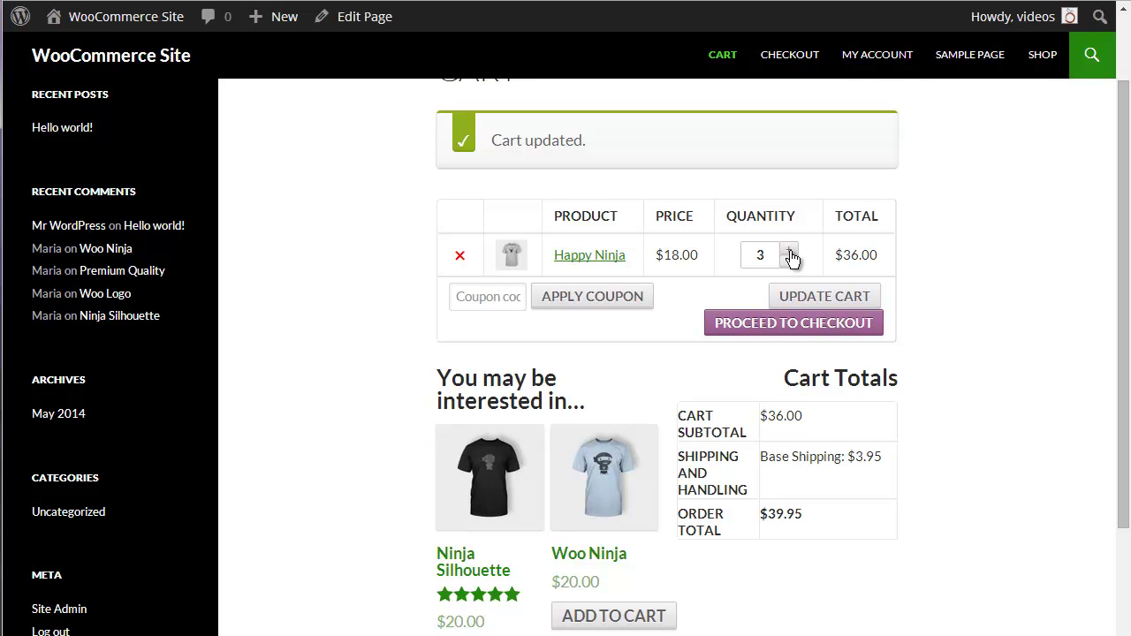
{"action": "left_click", "coordinate": [785, 299]}
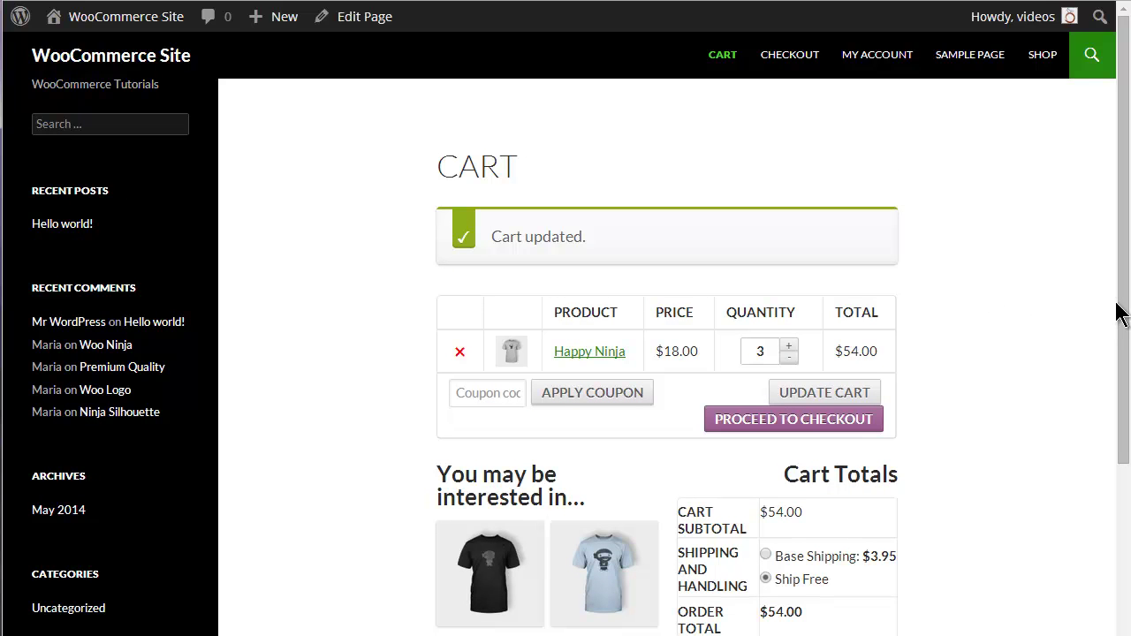
{"action": "scroll", "coordinate": [1119, 310], "scroll_direction": "down", "scroll_amount": 3}
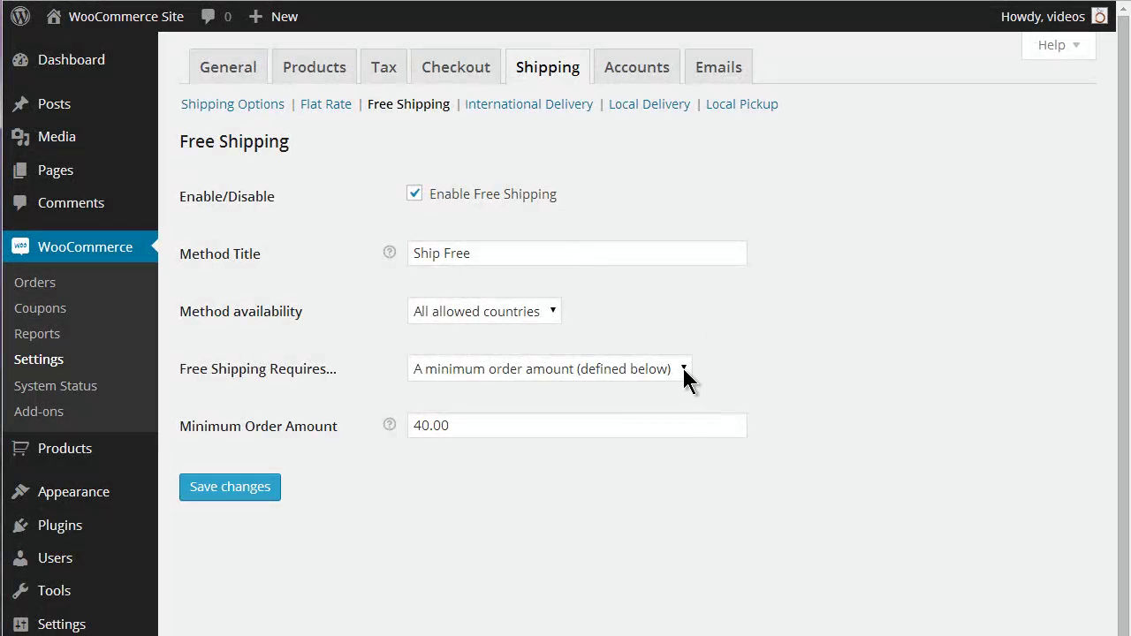
Set Free Shipping Requires to 'A minimum order amount OR a coupon' and save
{"action": "left_click", "coordinate": [683, 366]}
{"action": "left_click", "coordinate": [530, 448]}
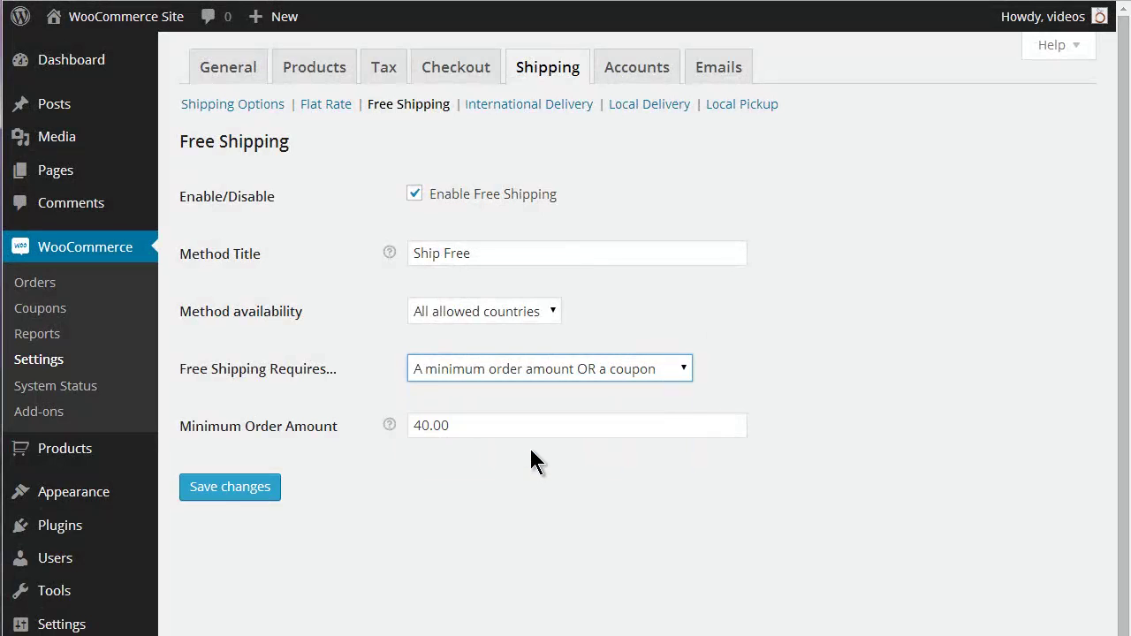
{"action": "left_click", "coordinate": [229, 491]}
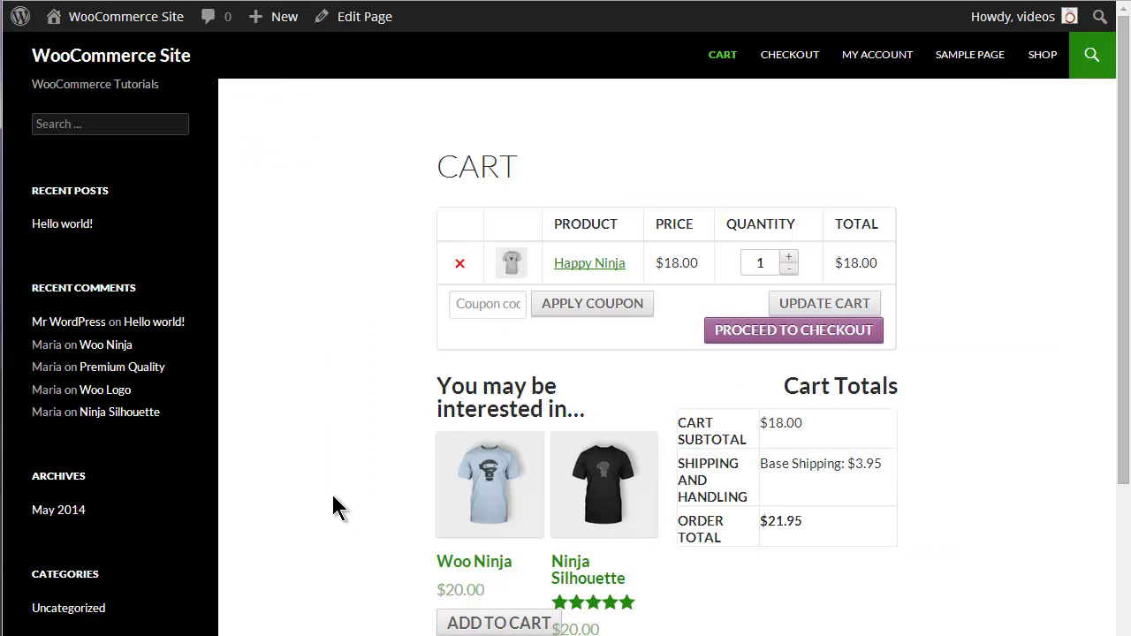
Set quantity 2 for a $36.00 cart and apply the 'shipping coupon' code
{"action": "left_click", "coordinate": [789, 257]}
{"action": "left_click", "coordinate": [793, 305]}
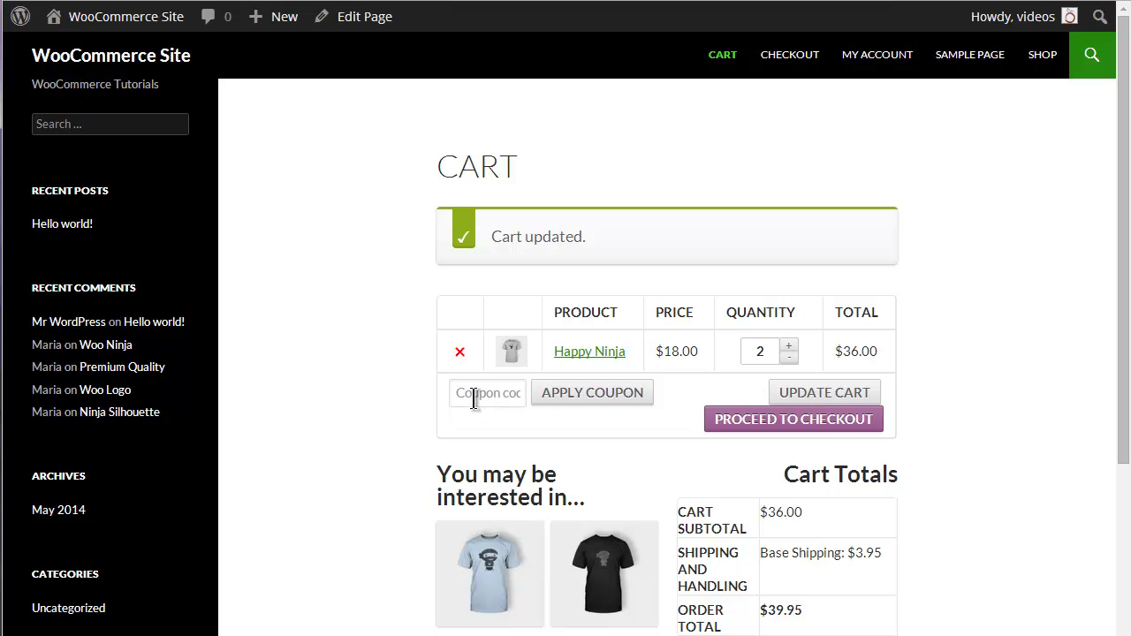
{"action": "type", "text": "shipping coupon"}
{"action": "left_click", "coordinate": [581, 392]}
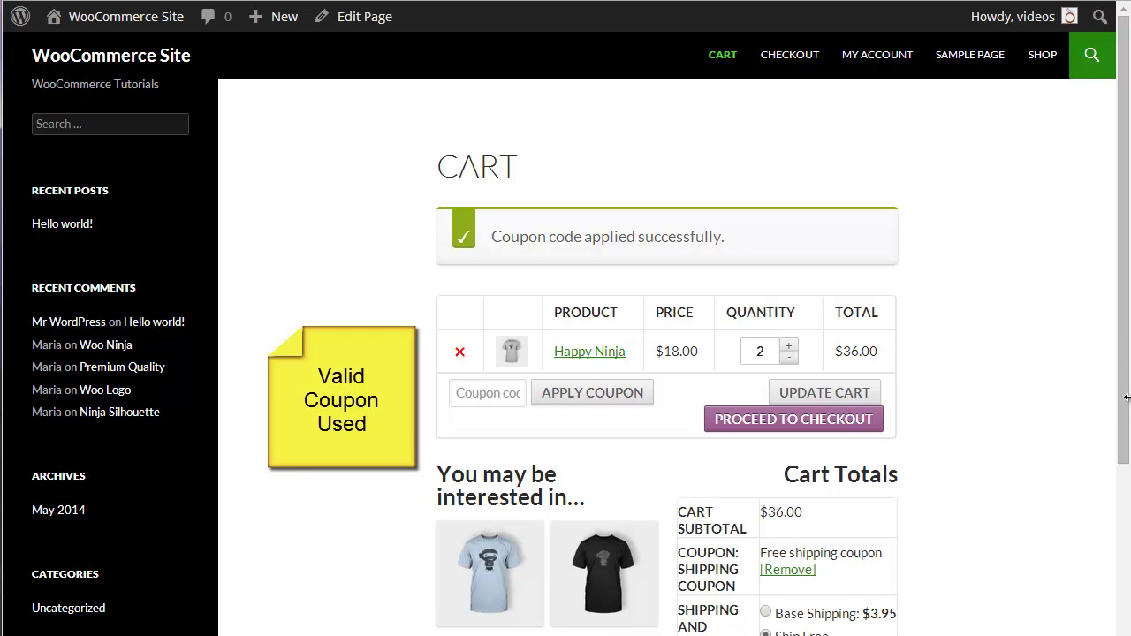
{"action": "scroll", "coordinate": [1123, 406], "scroll_direction": "down", "scroll_amount": 2}
{"action": "left_click_drag", "start_coordinate": [1125, 478], "coordinate": [1125, 483]}
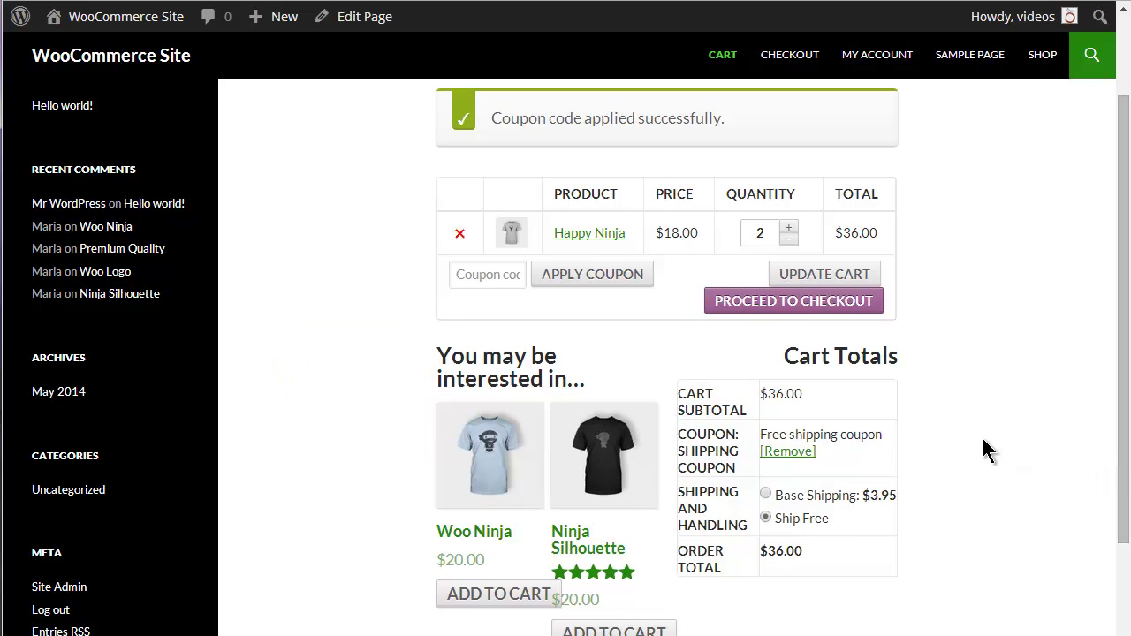
Remove the coupon and raise Happy Ninja to quantity 3, updating the cart to $54.00
{"action": "left_click", "coordinate": [778, 452]}
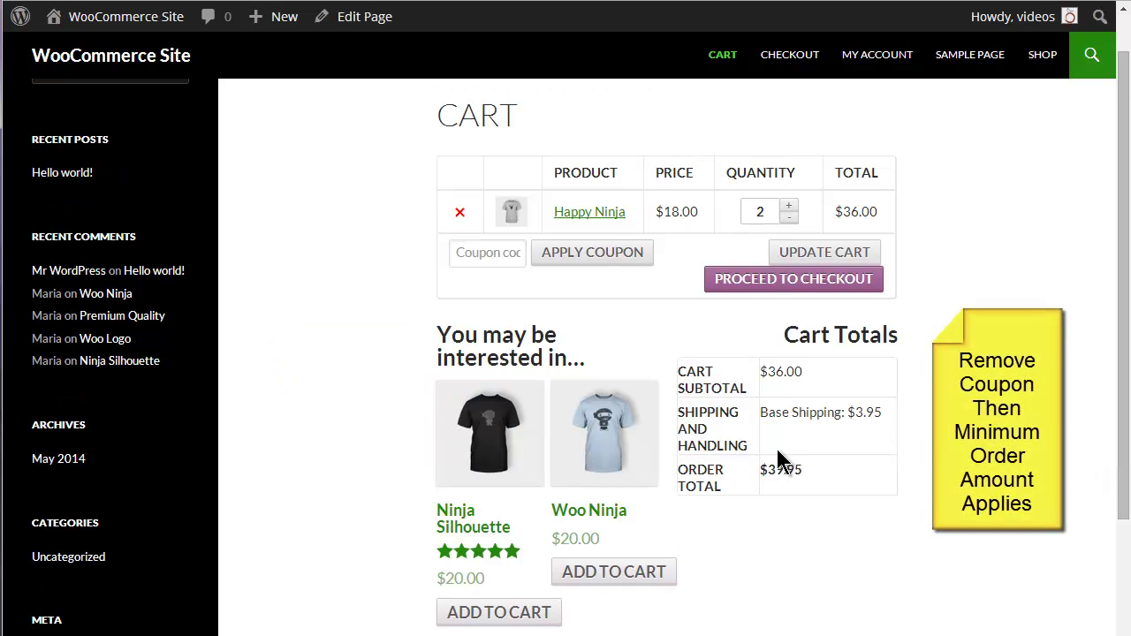
{"action": "left_click", "coordinate": [788, 206]}
{"action": "left_click", "coordinate": [812, 256]}
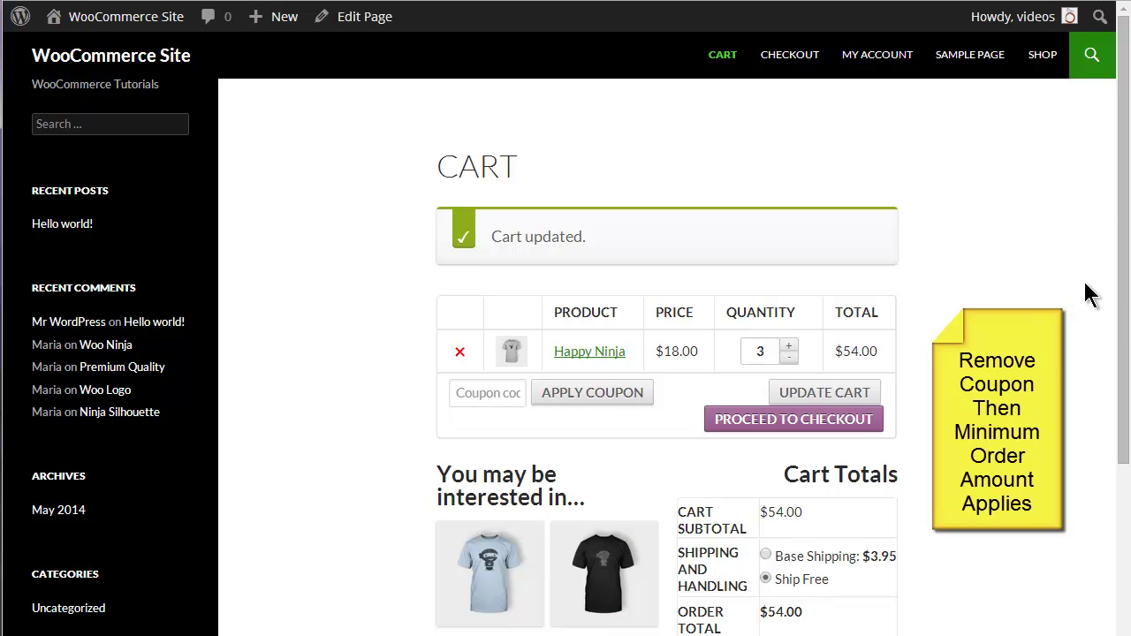
{"action": "left_click_drag", "start_coordinate": [1122, 299], "coordinate": [1127, 374]}
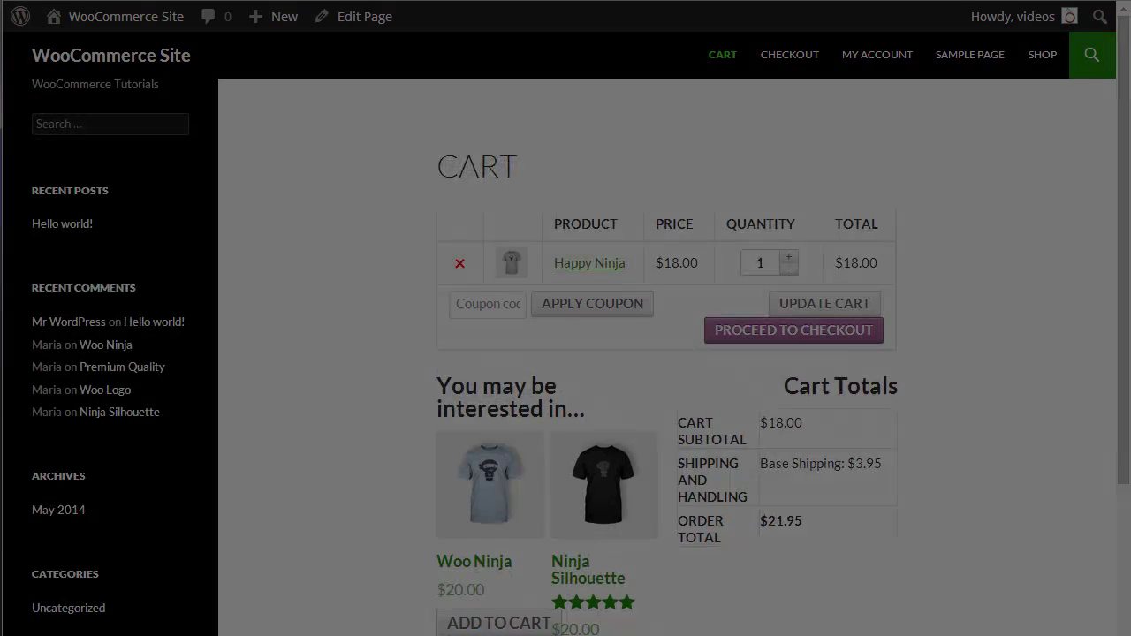
Raise the Happy Ninja quantity to 6 and update the cart
{"action": "left_click", "coordinate": [788, 256]}
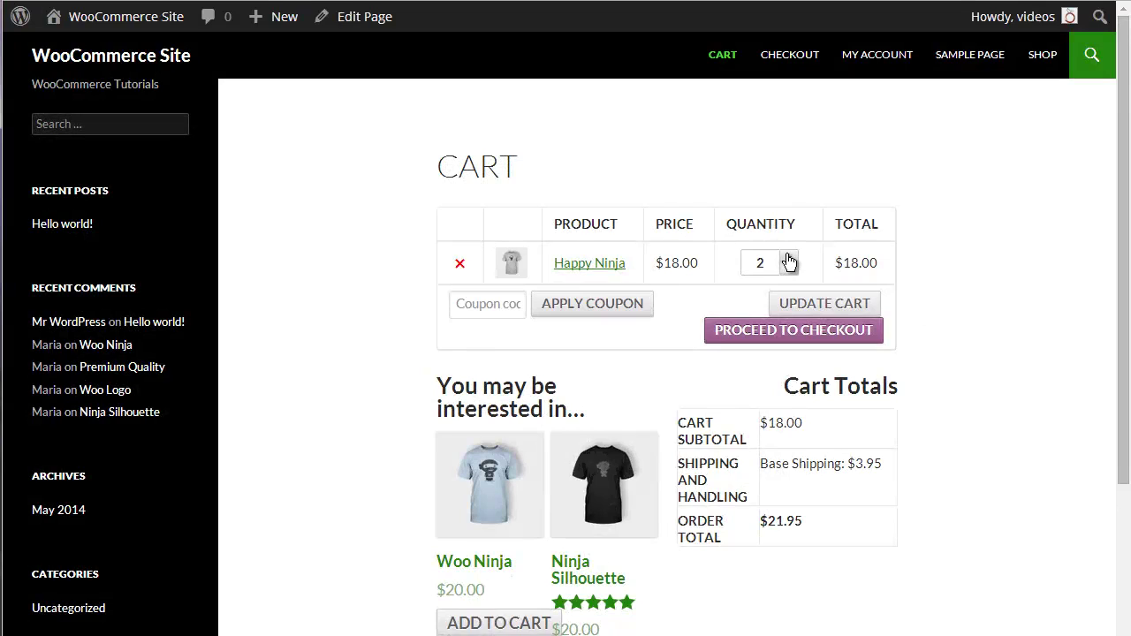
{"action": "left_click", "coordinate": [789, 256]}
{"action": "left_click", "coordinate": [789, 256]}
{"action": "left_click", "coordinate": [788, 256]}
{"action": "left_click", "coordinate": [788, 256]}
{"action": "left_click", "coordinate": [807, 305]}
{"action": "left_click_drag", "start_coordinate": [1122, 316], "coordinate": [1126, 379]}
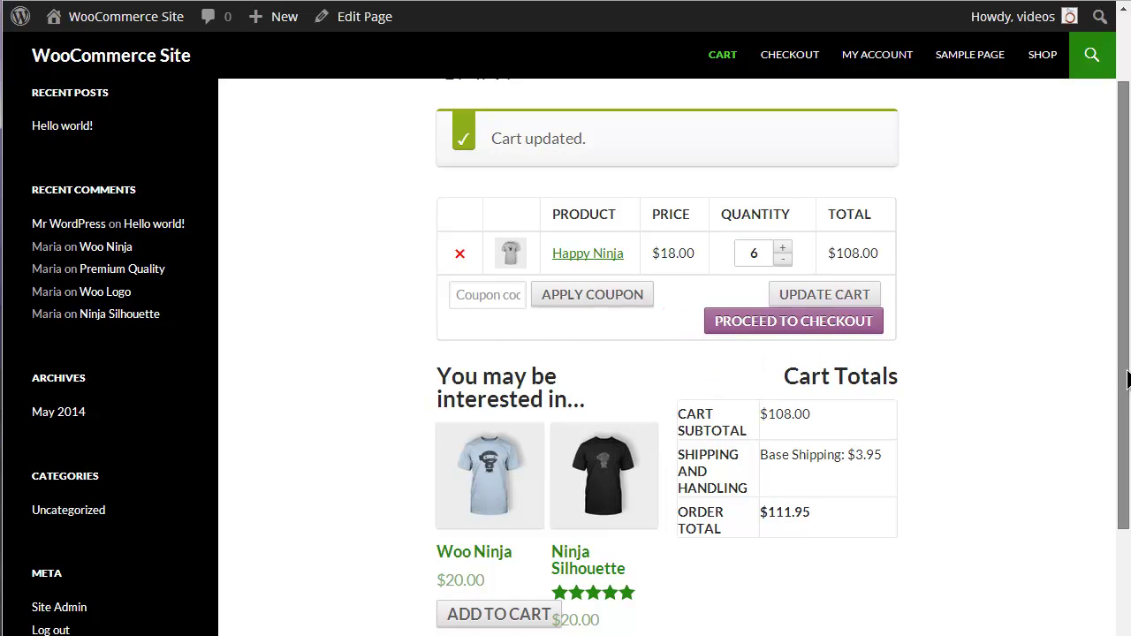
Apply the 'shipping coupon' code to the six-item cart
{"action": "left_click", "coordinate": [515, 296]}
{"action": "type", "text": "shipping coupon"}
{"action": "left_click", "coordinate": [578, 295]}
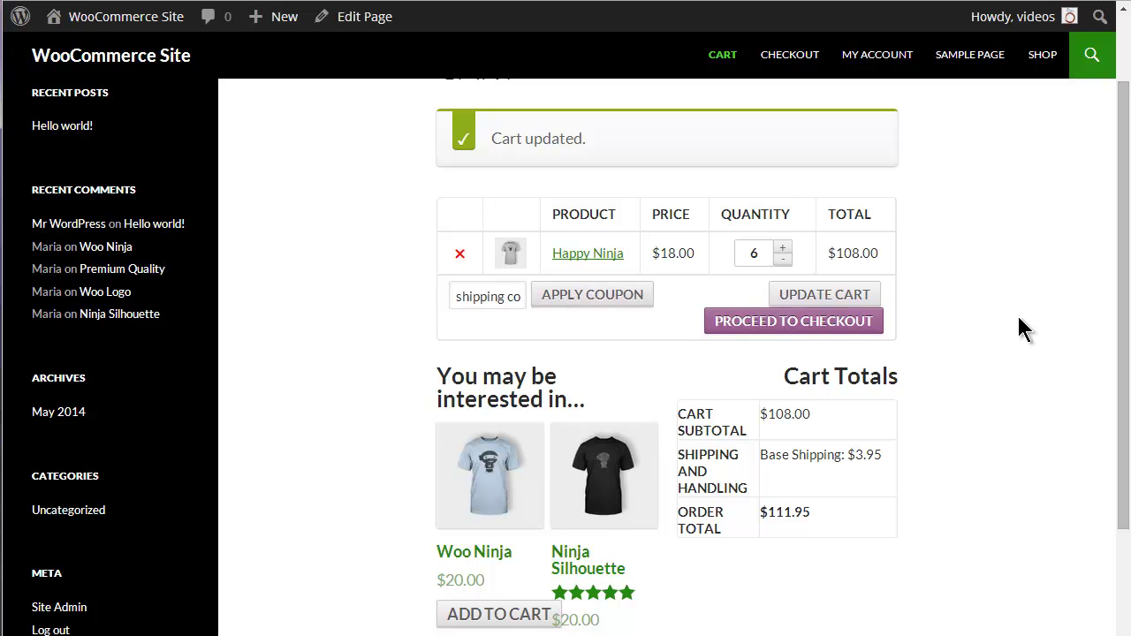
{"action": "left_click_drag", "start_coordinate": [1121, 298], "coordinate": [1125, 380]}
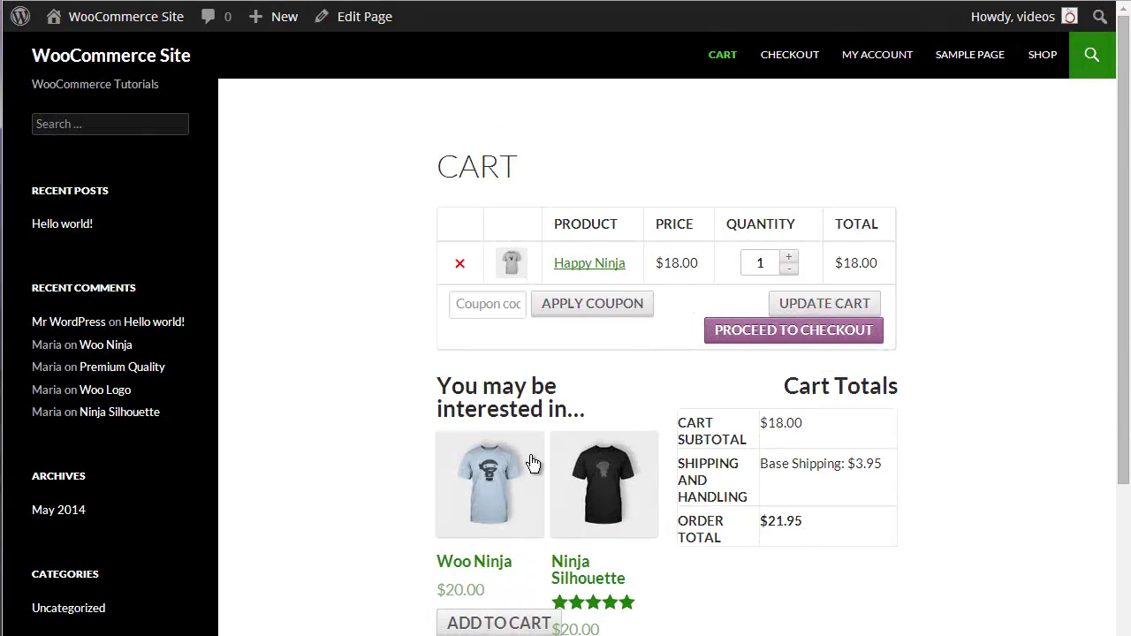
Set quantity 2 for a $36.00 cart and apply 'shipping coupon' again
{"action": "left_click", "coordinate": [788, 257]}
{"action": "left_click", "coordinate": [788, 307]}
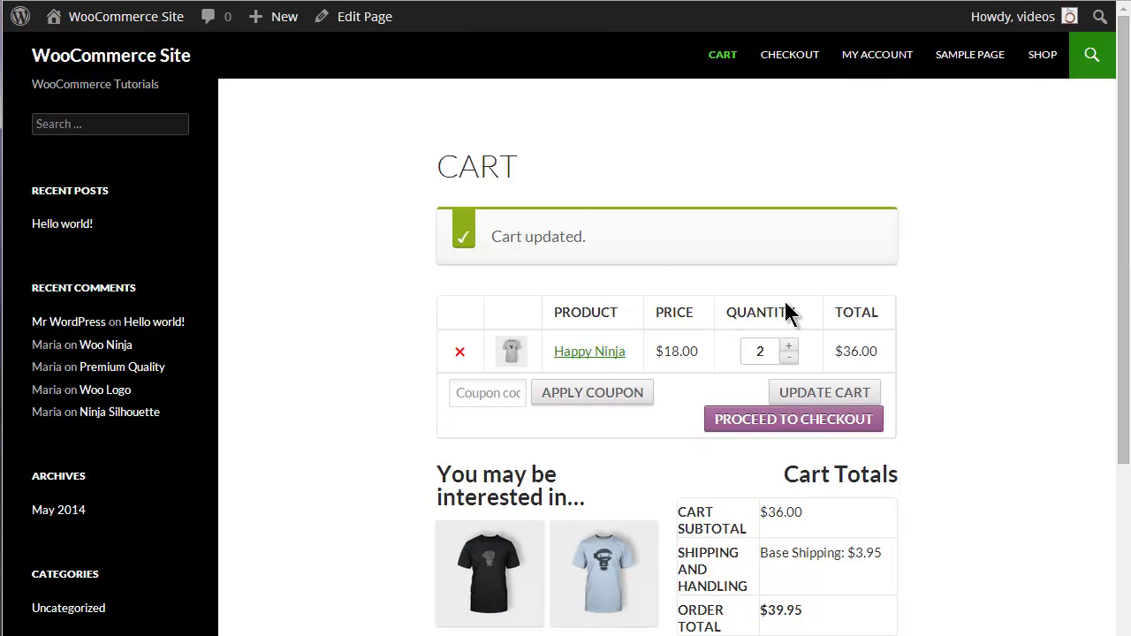
{"action": "left_click", "coordinate": [490, 394]}
{"action": "type", "text": "shipping coupon"}
{"action": "left_click", "coordinate": [583, 398]}
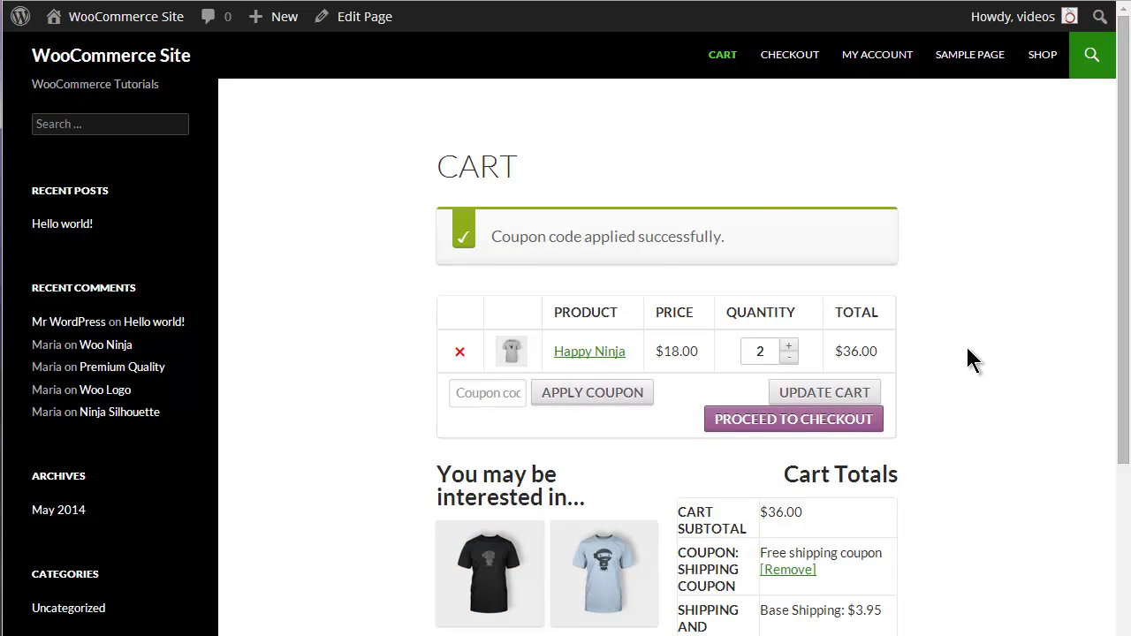
Raise Happy Ninja to 3 and update the couponed cart to $54.00 with Ship Free
{"action": "left_click", "coordinate": [788, 346]}
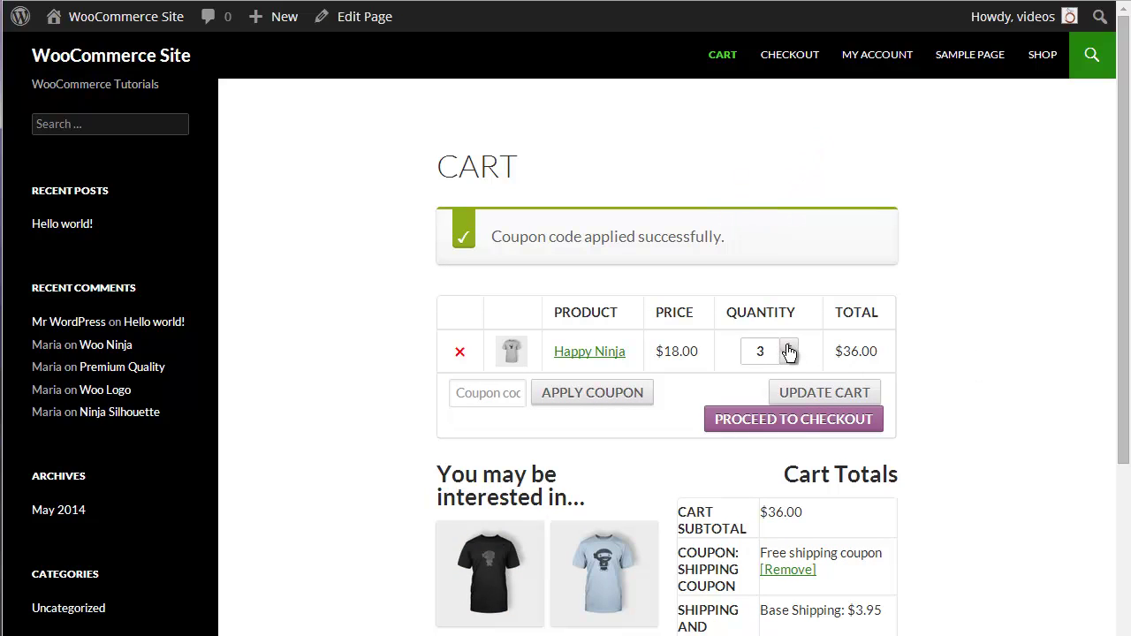
{"action": "left_click", "coordinate": [806, 393]}
{"action": "left_click_drag", "start_coordinate": [1122, 358], "coordinate": [1127, 439]}
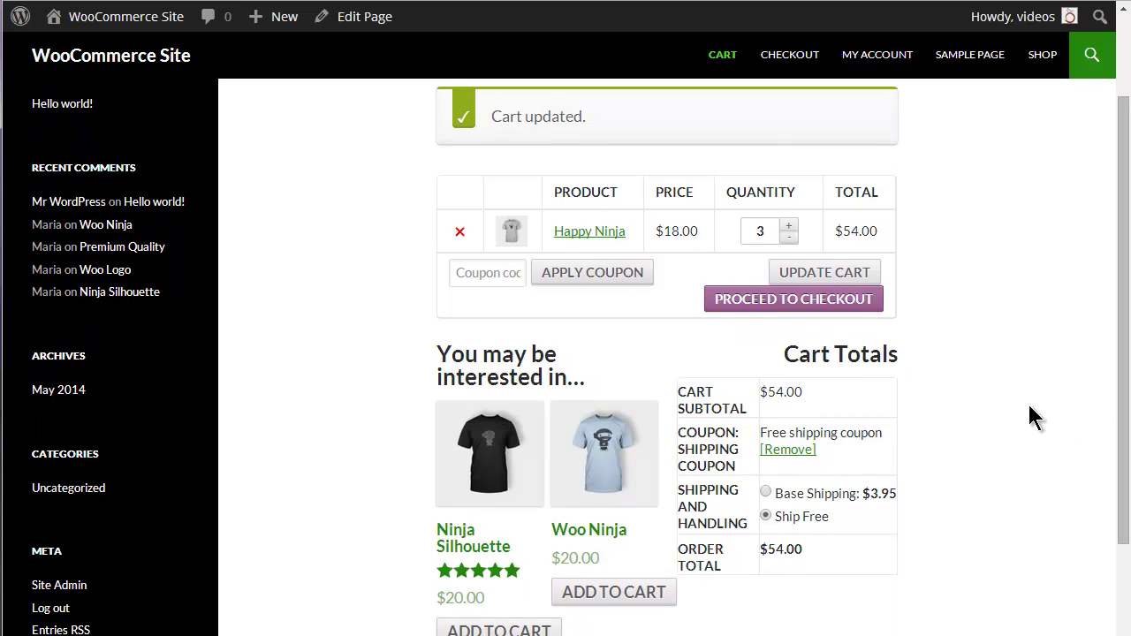